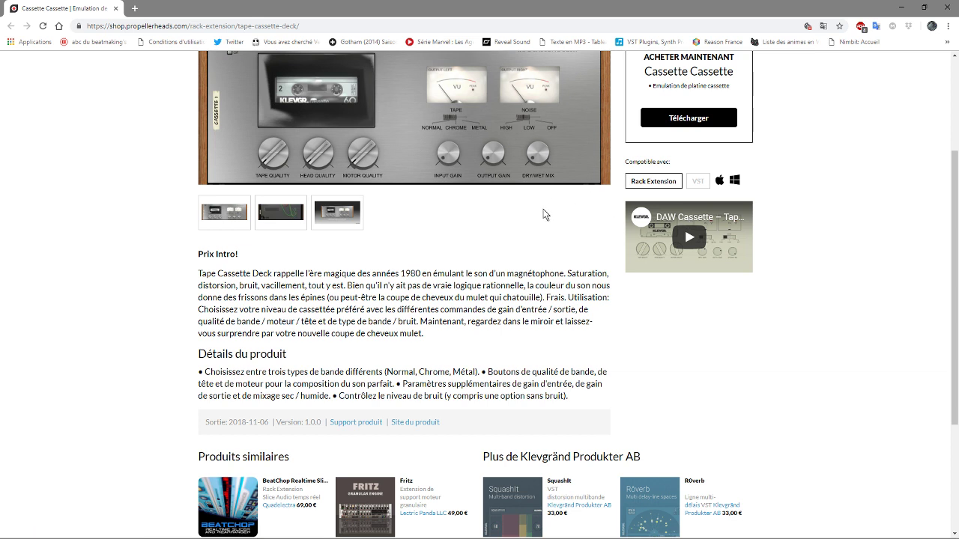
Switch from the cassette deck's shop page to the Reason song and look over the rack's instruments and effects
drag(956, 225, 956, 187)
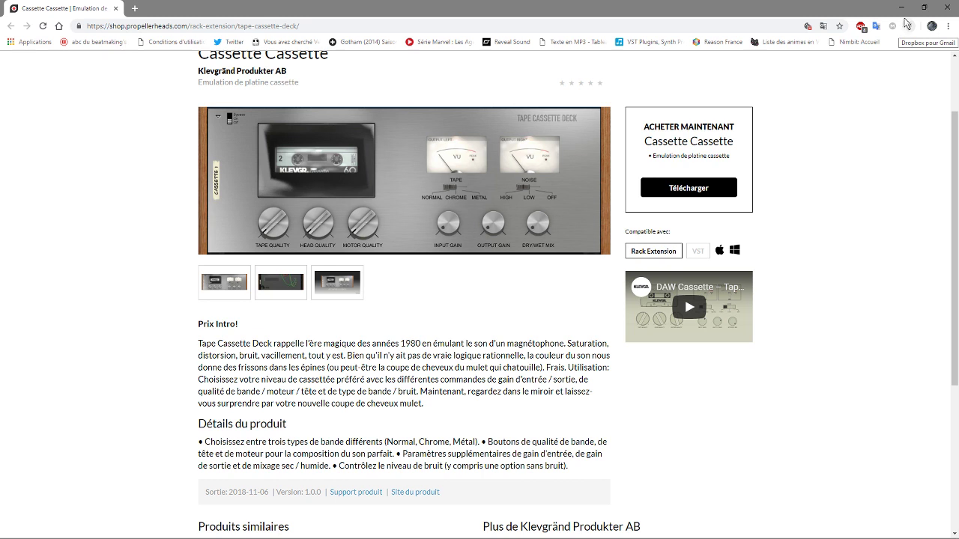
mouse_move(213, 533)
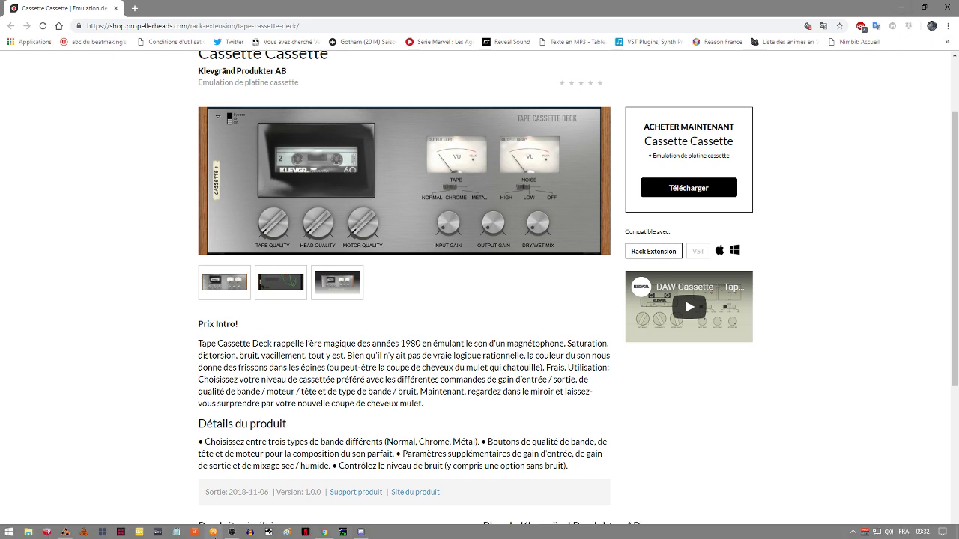
click(65, 532)
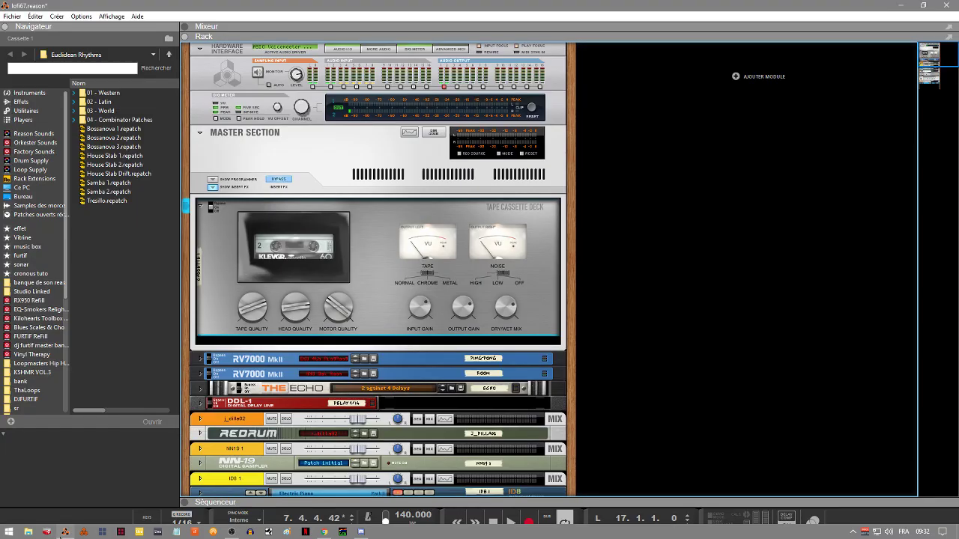
drag(933, 55, 935, 72)
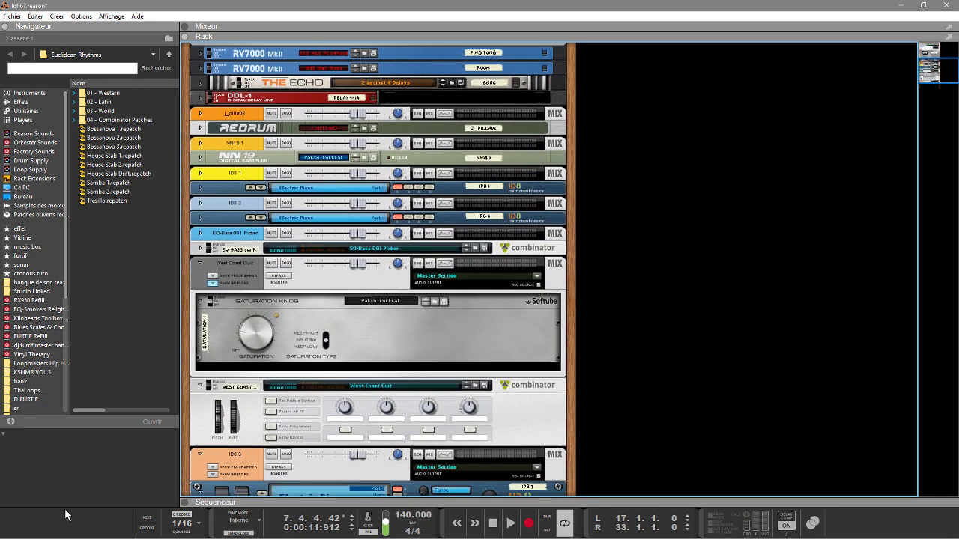
Show the sequencer, move the left loop locator to bar 1 and play the song from the start
click(186, 504)
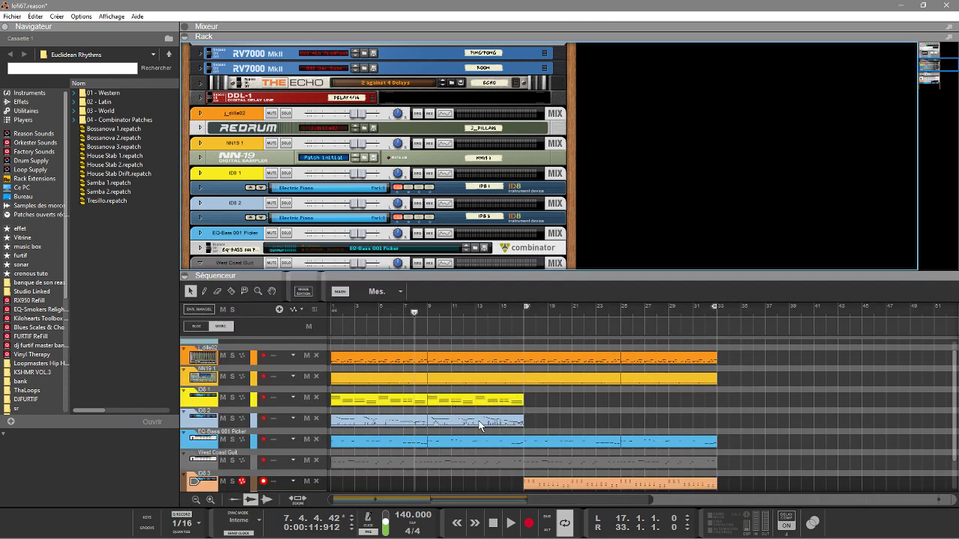
drag(518, 307, 343, 310)
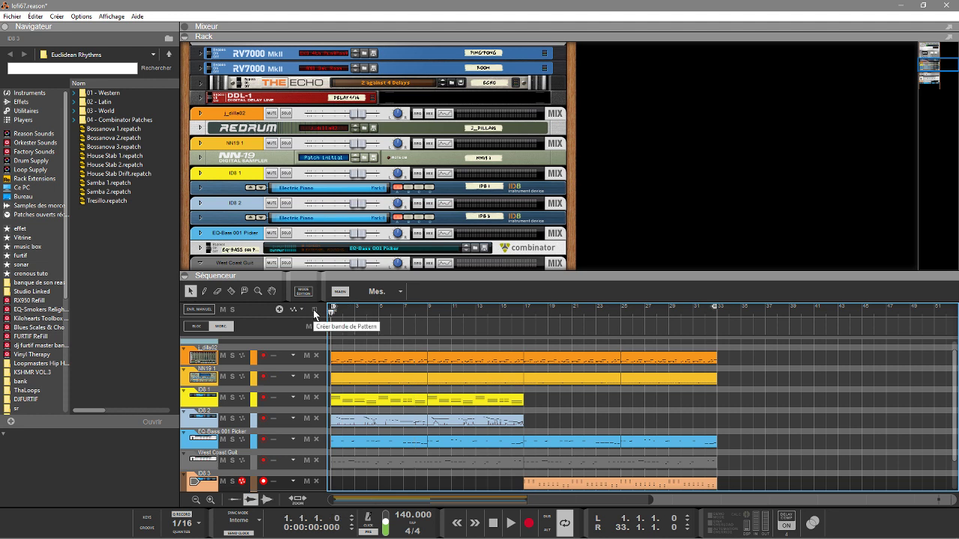
key(space)
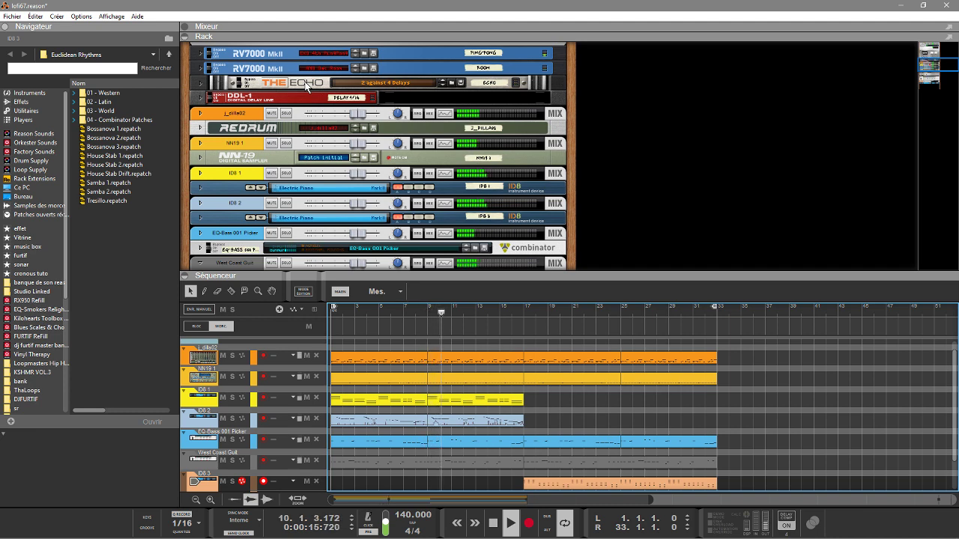
Enlarge the rack, hide the insert effects of the West Coast Guit mix channel and review the remaining devices
click(188, 276)
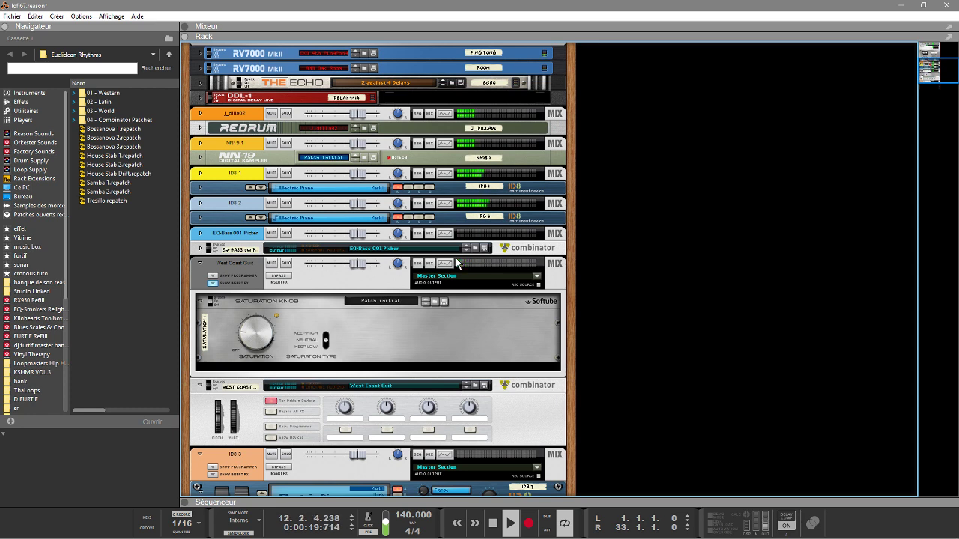
click(214, 285)
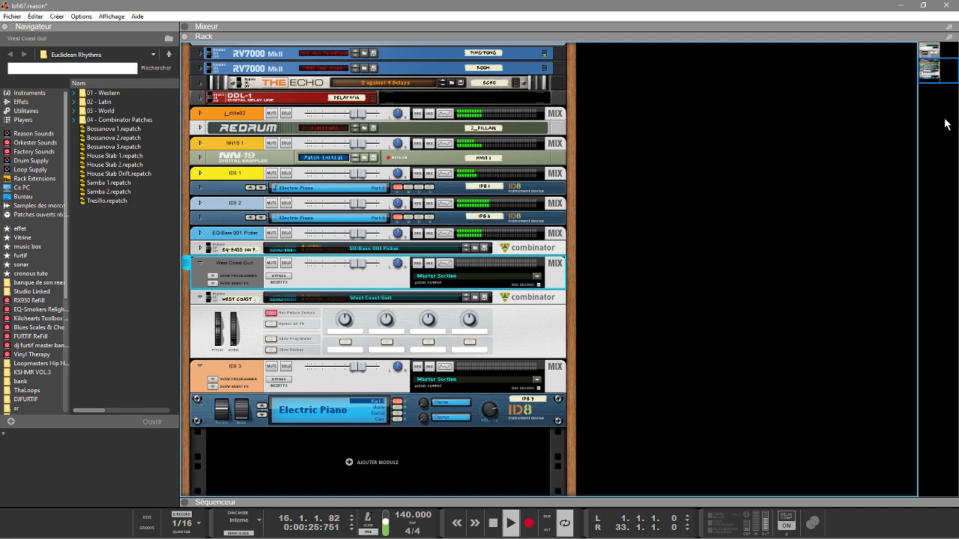
drag(937, 75, 938, 66)
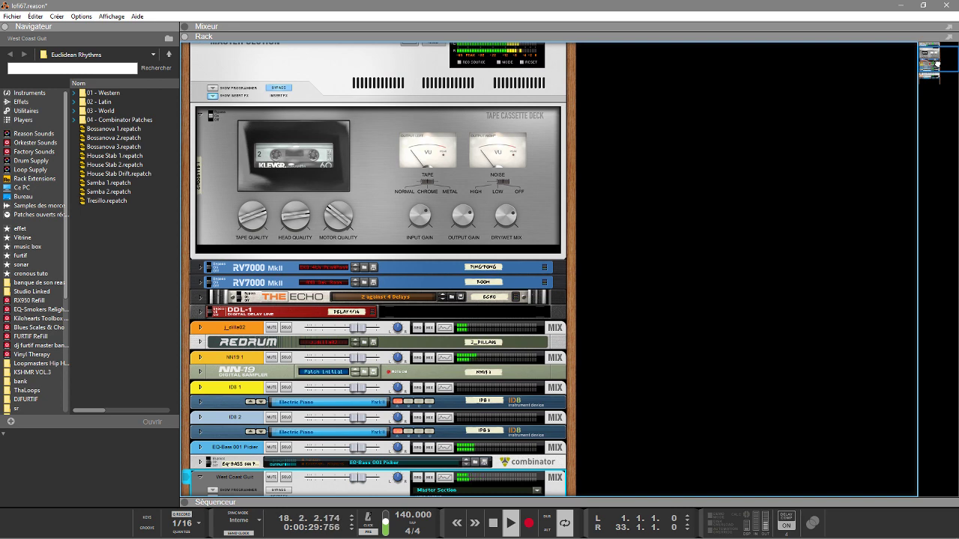
drag(937, 63, 943, 73)
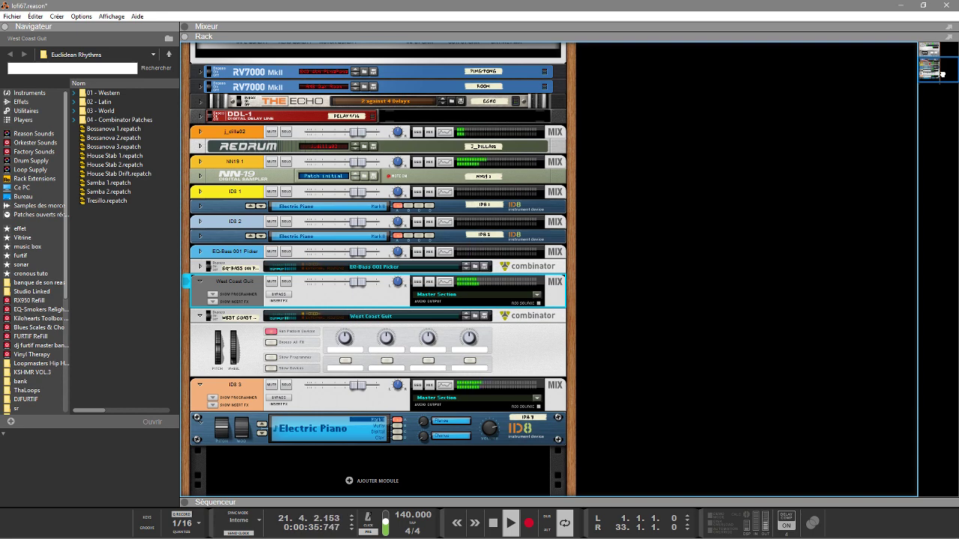
drag(942, 73, 941, 61)
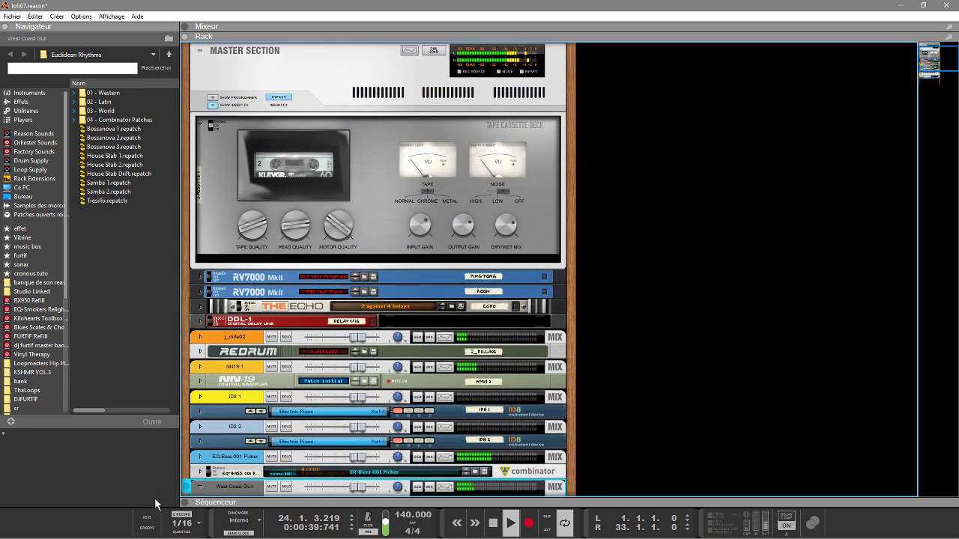
Bring the sequencer back below the rack, stop playback and reset the Tape Cassette Deck to its default settings
click(184, 503)
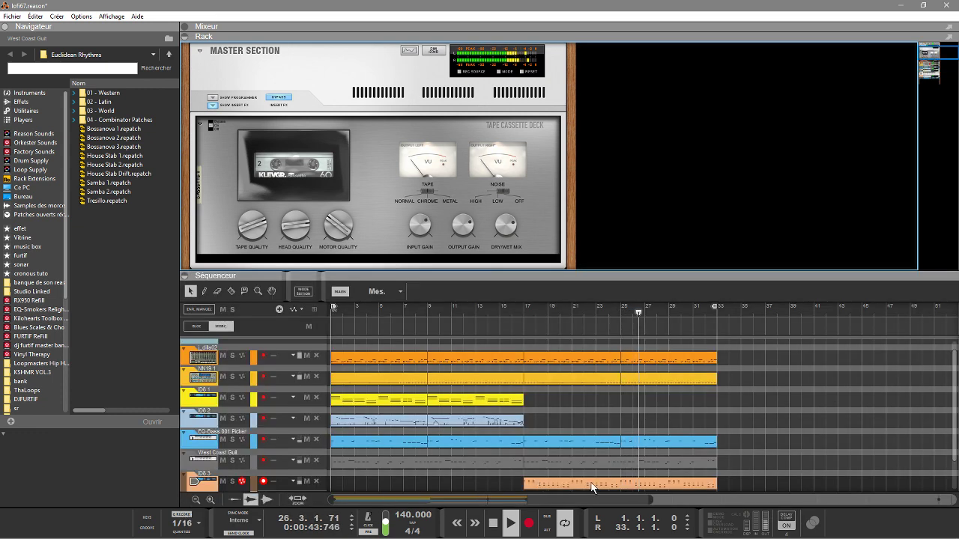
key(space)
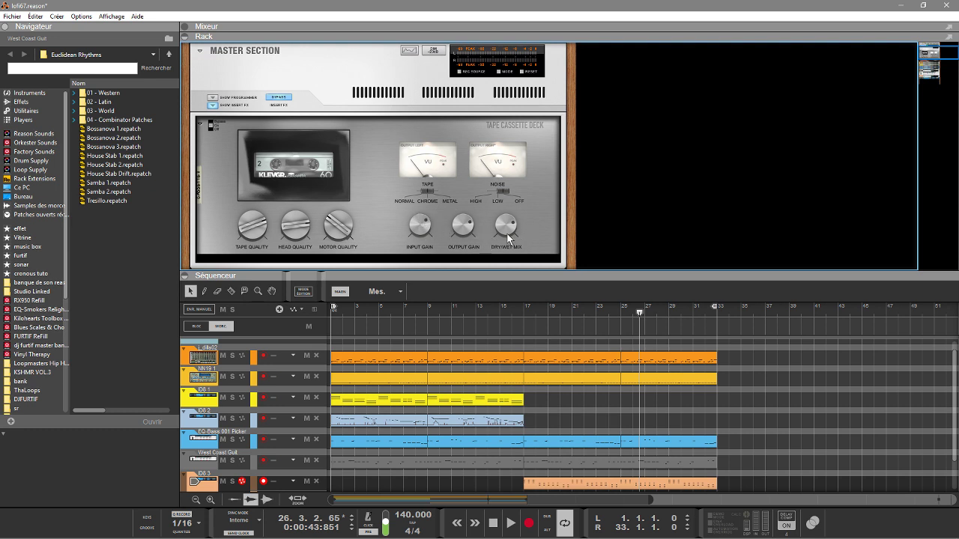
mouse_move(502, 230)
mouse_move(237, 227)
mouse_move(344, 235)
right_click(372, 171)
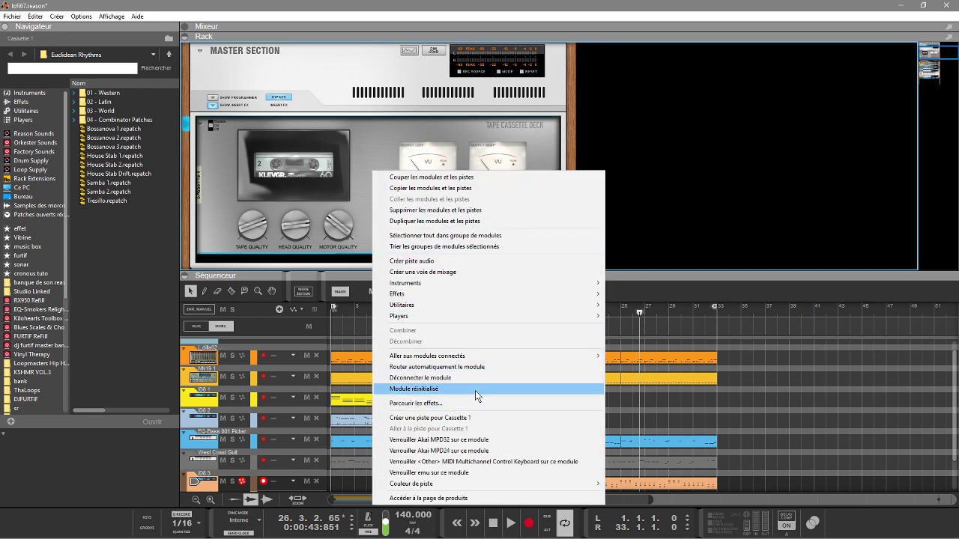
click(475, 391)
Play the song from bar 1 and turn off the bypass of the master insert effects
key(shift+Return)
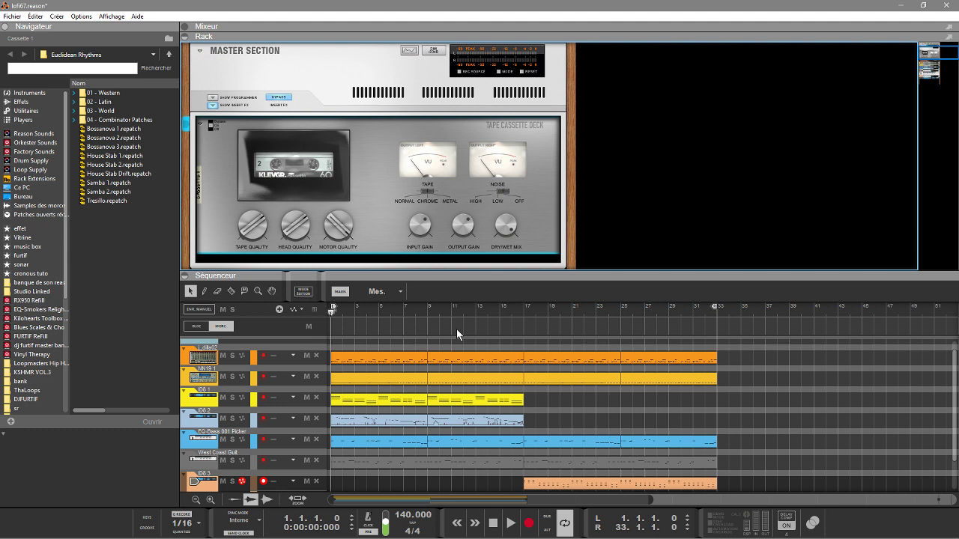
key(space)
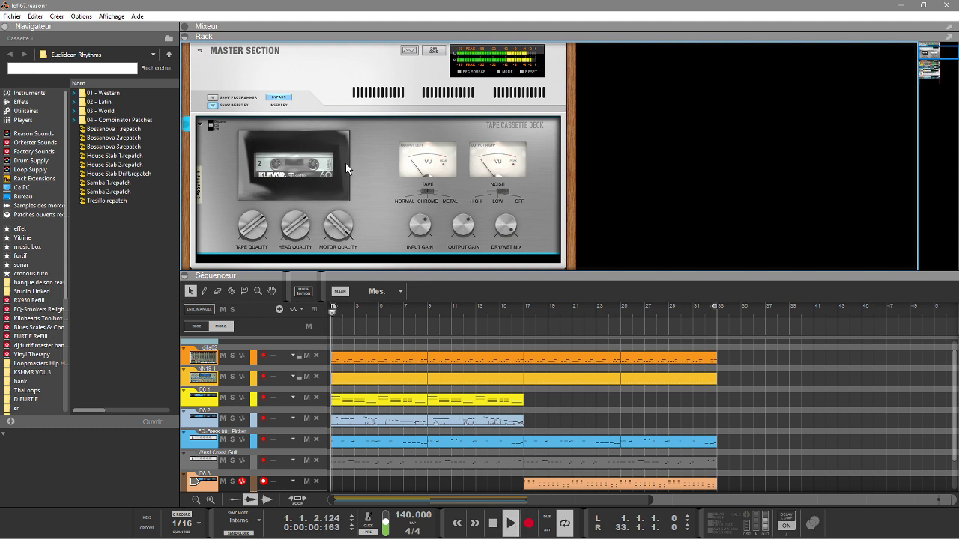
click(283, 102)
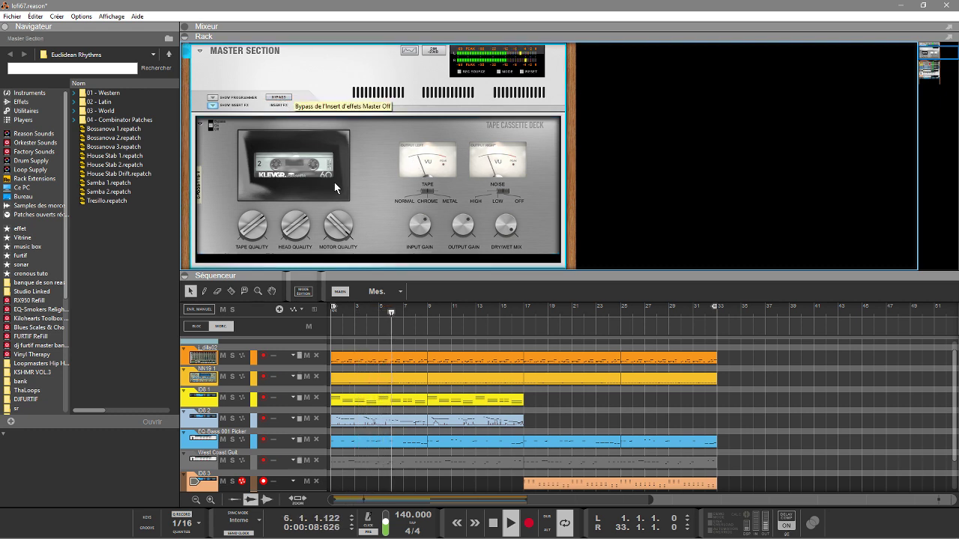
Try different Motor Quality and Tape Quality settings on the cassette deck, with Head Quality at 100%
drag(334, 218, 332, 255)
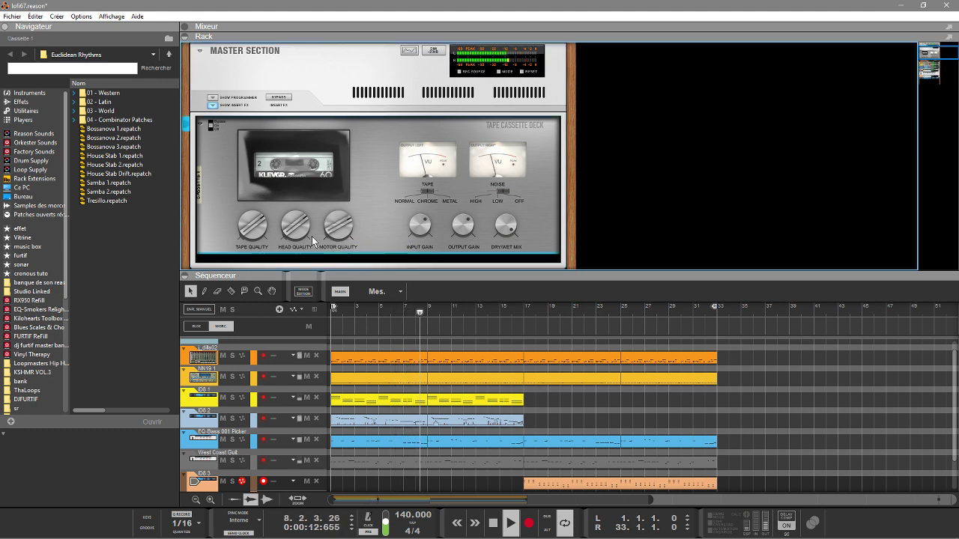
drag(285, 222, 279, 182)
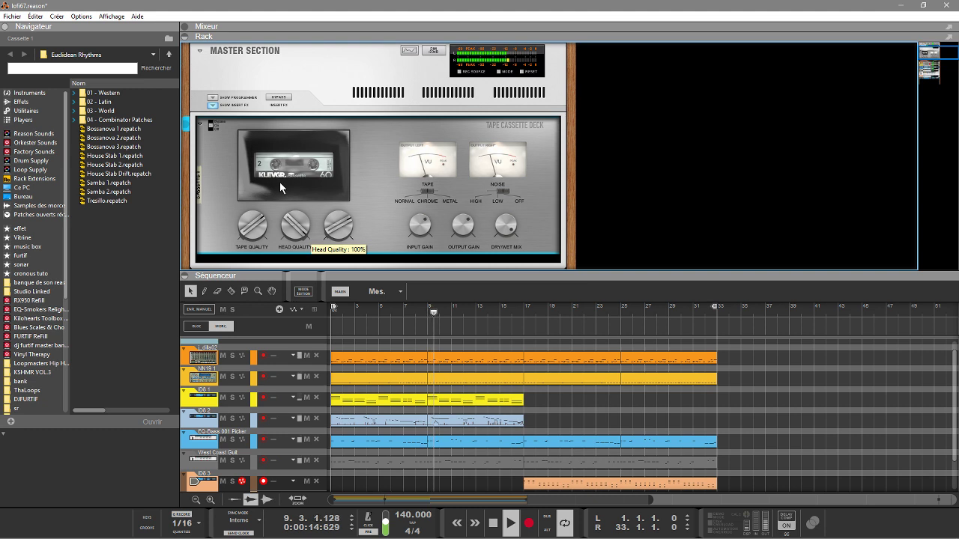
drag(243, 235, 242, 183)
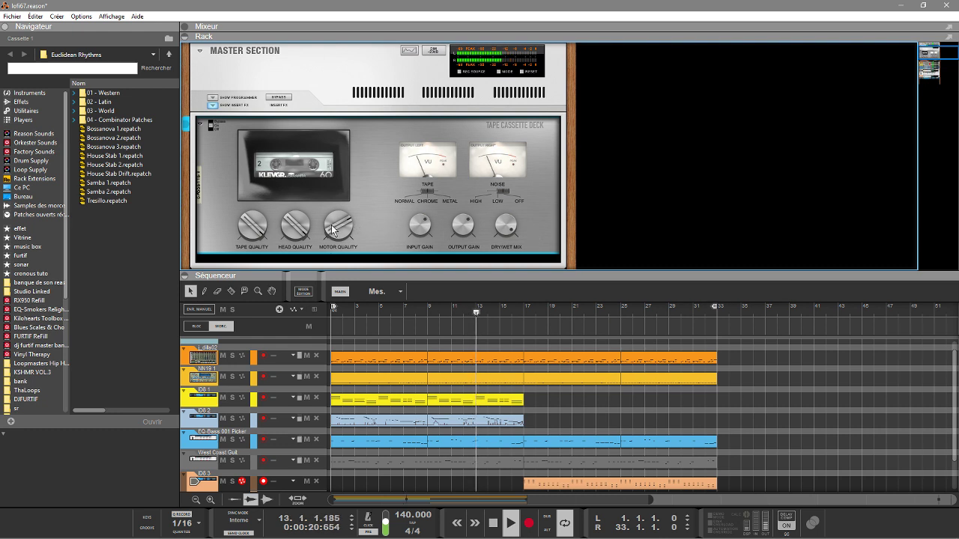
drag(331, 224, 352, 262)
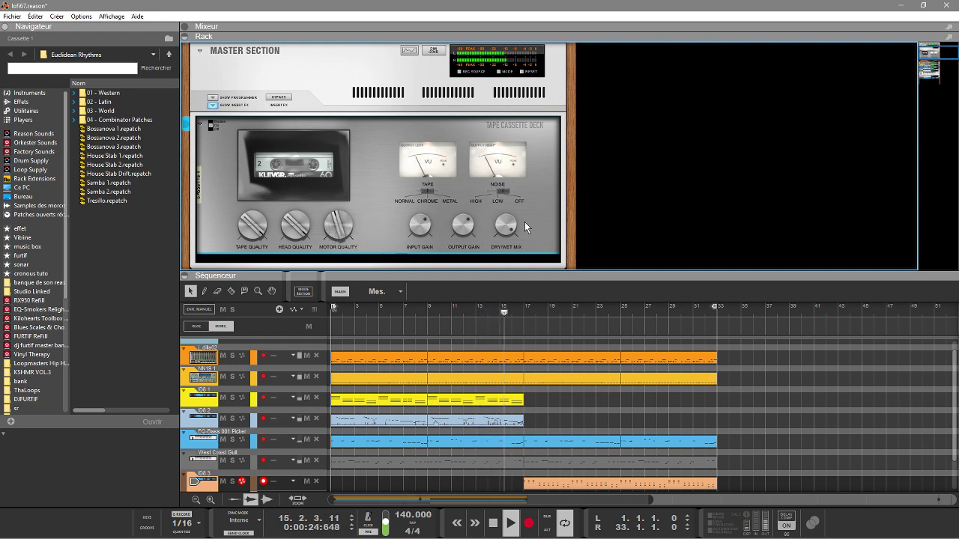
Reduce the cassette deck's Dry/Wet Mix and try other Motor Quality settings during playback
drag(502, 225, 499, 256)
drag(329, 227, 293, 246)
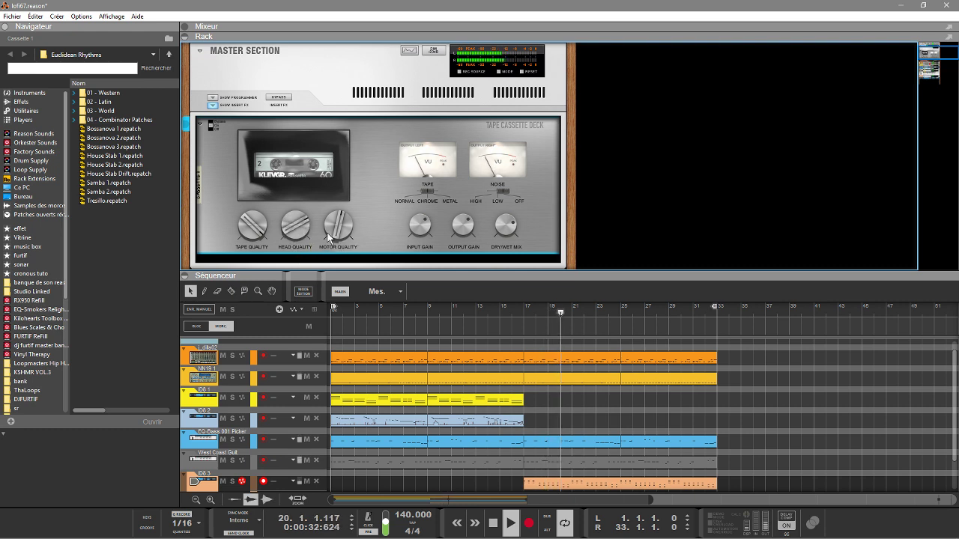
drag(333, 220, 326, 258)
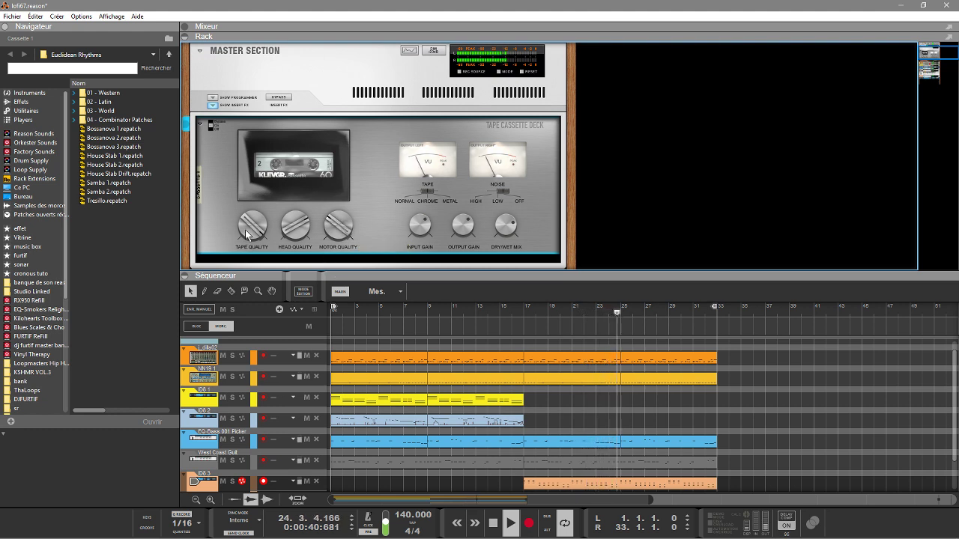
Adjust the cassette deck's Input Gain and sweep its Tape Quality down and back up
drag(418, 229, 415, 215)
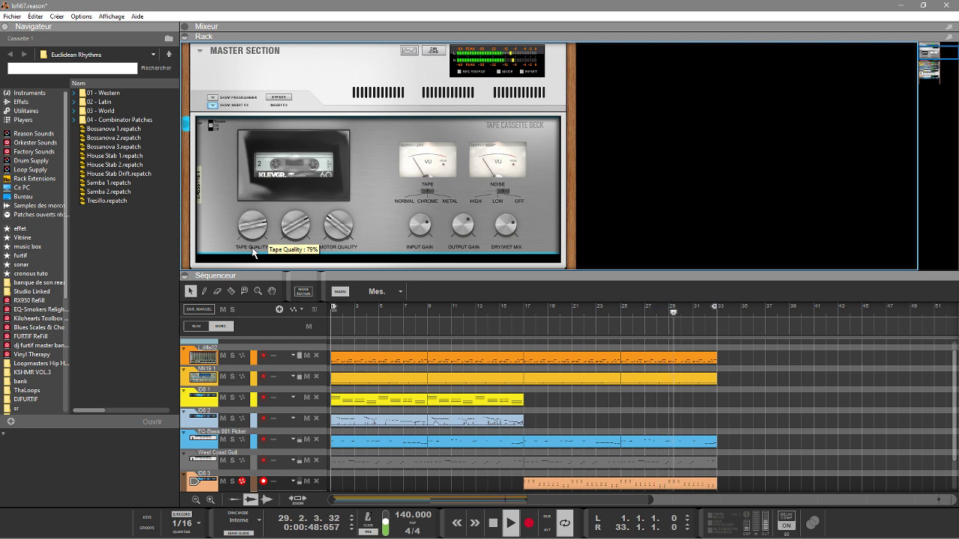
drag(253, 245, 261, 277)
drag(262, 280, 259, 229)
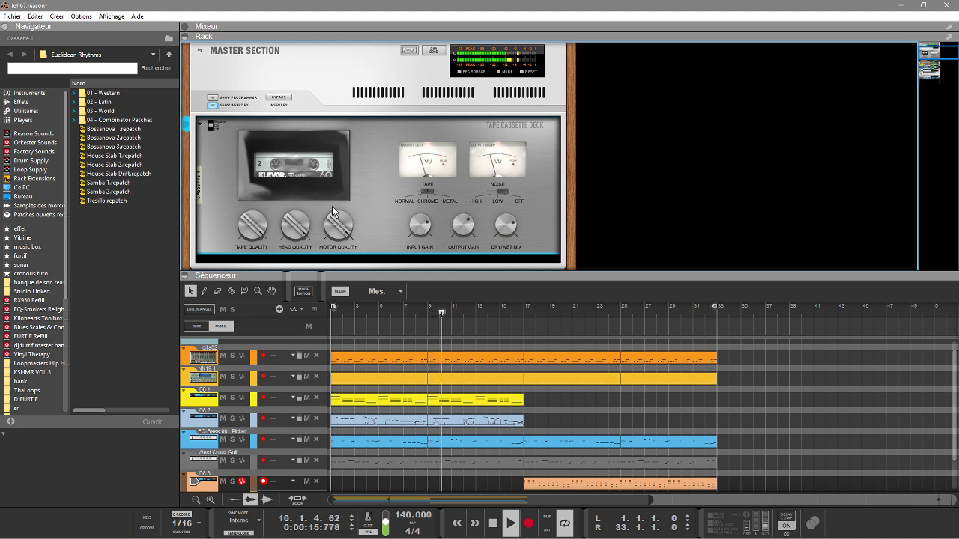
Compare the mix with the master inserts bypassed, and set the deck's tape type to Normal and noise to High
click(284, 100)
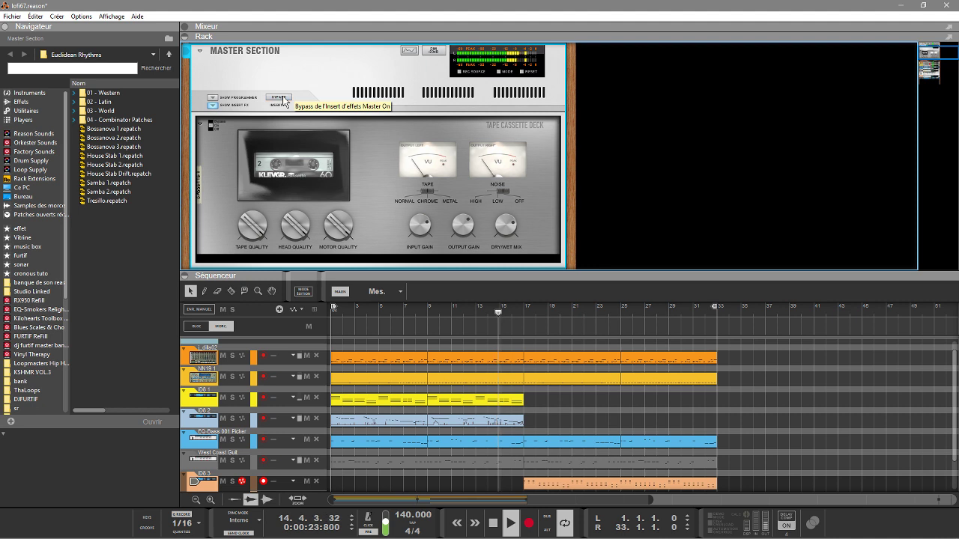
click(420, 195)
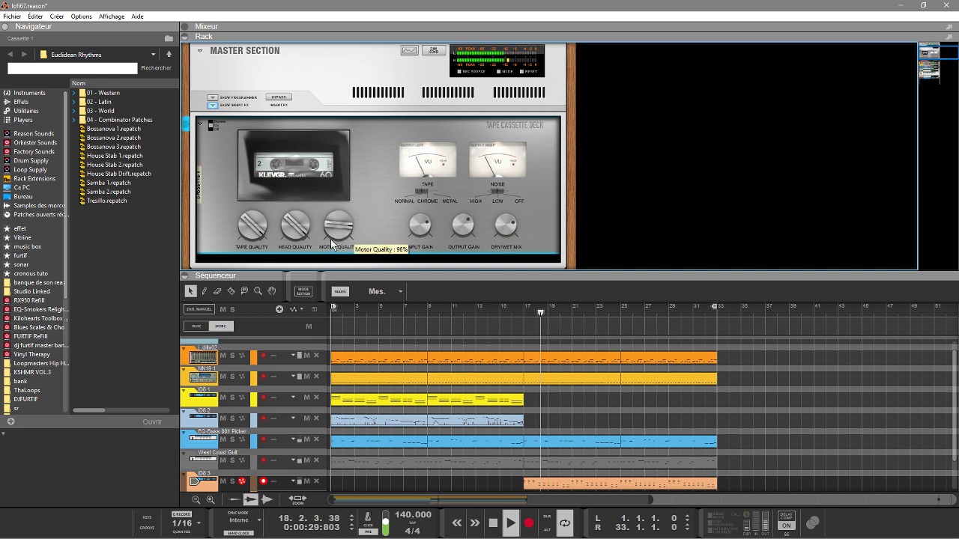
Try lower Motor, Head and Tape Quality settings on the cassette deck together with a changed Dry/Wet Mix
drag(330, 248, 314, 303)
drag(290, 228, 298, 297)
drag(248, 223, 262, 262)
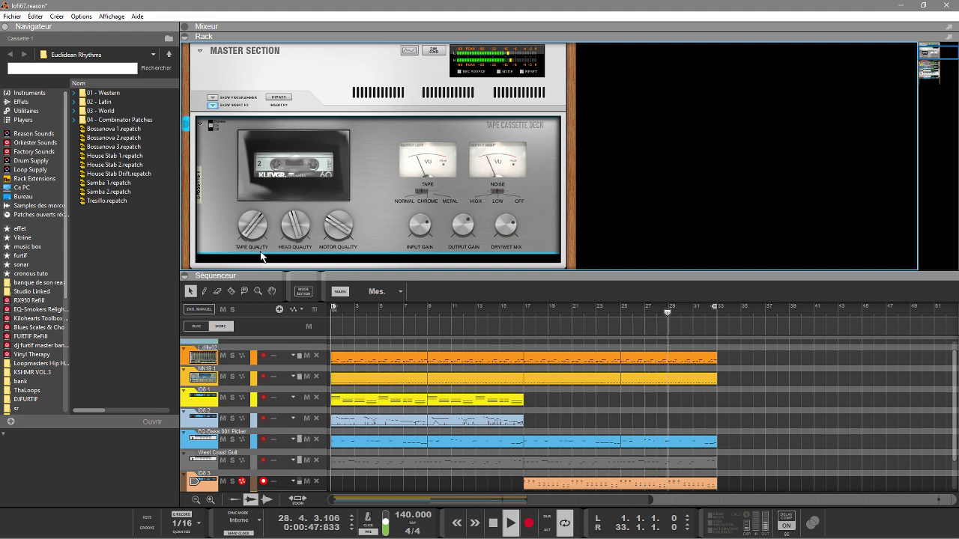
mouse_move(284, 231)
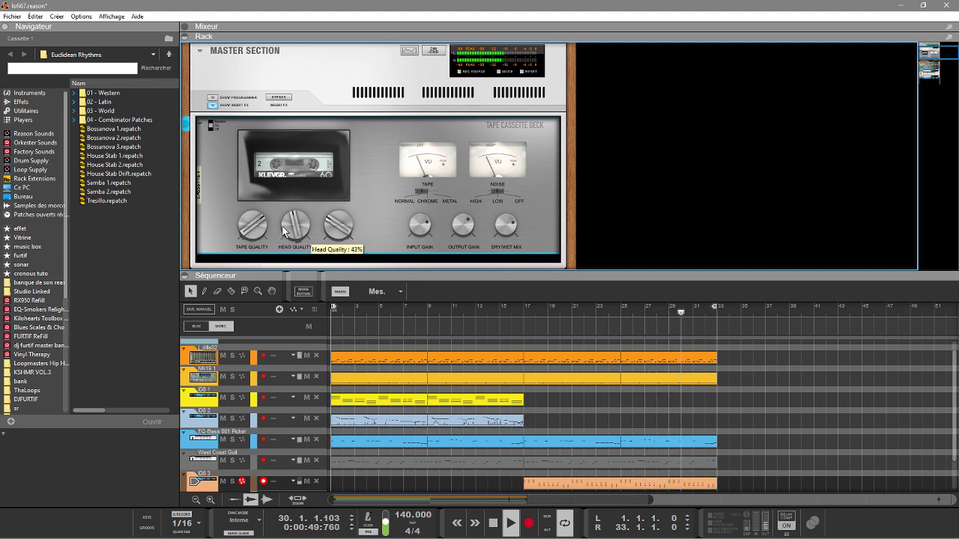
mouse_move(462, 227)
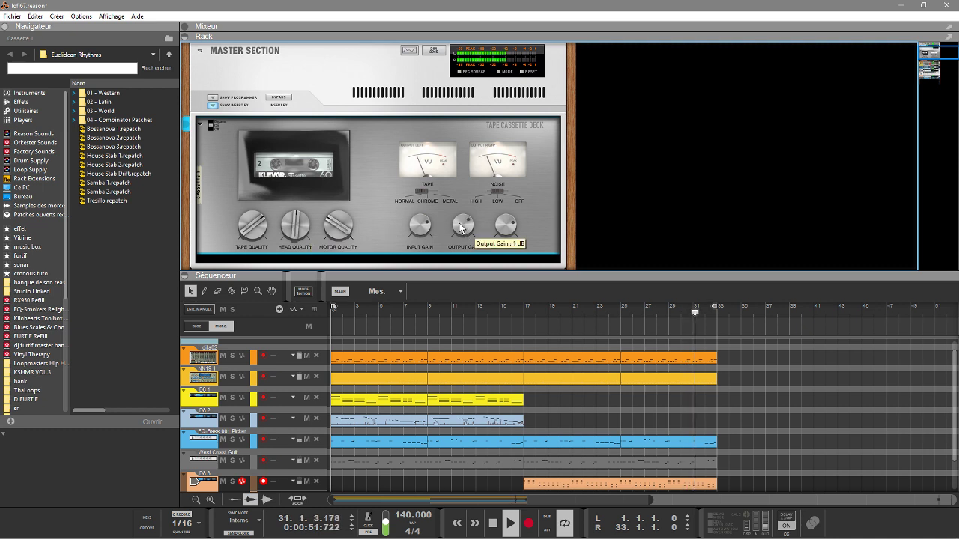
mouse_move(505, 227)
drag(505, 225, 504, 265)
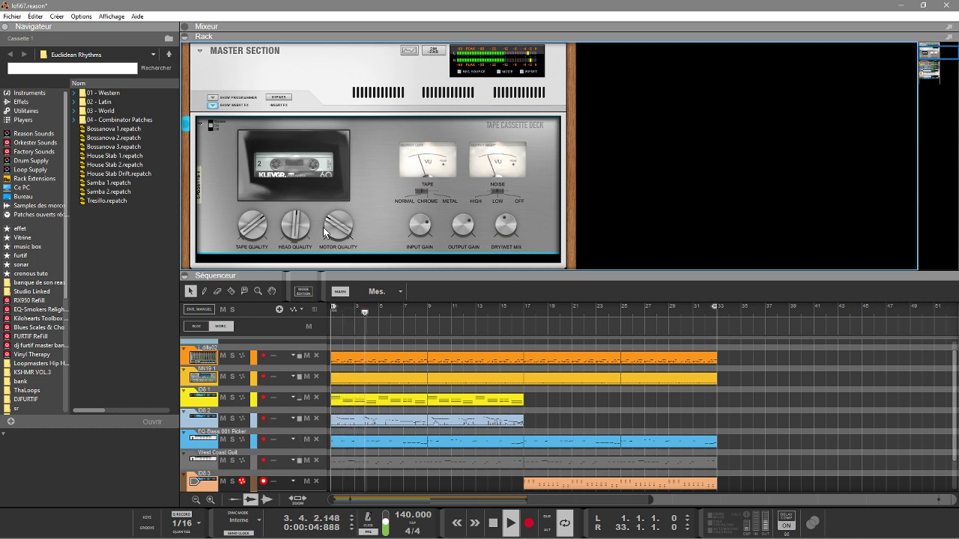
Readjust the deck's Motor, Head and Tape Quality, and fine-tune the Dry/Wet Mix around 73%
drag(328, 222, 322, 154)
drag(287, 228, 242, 215)
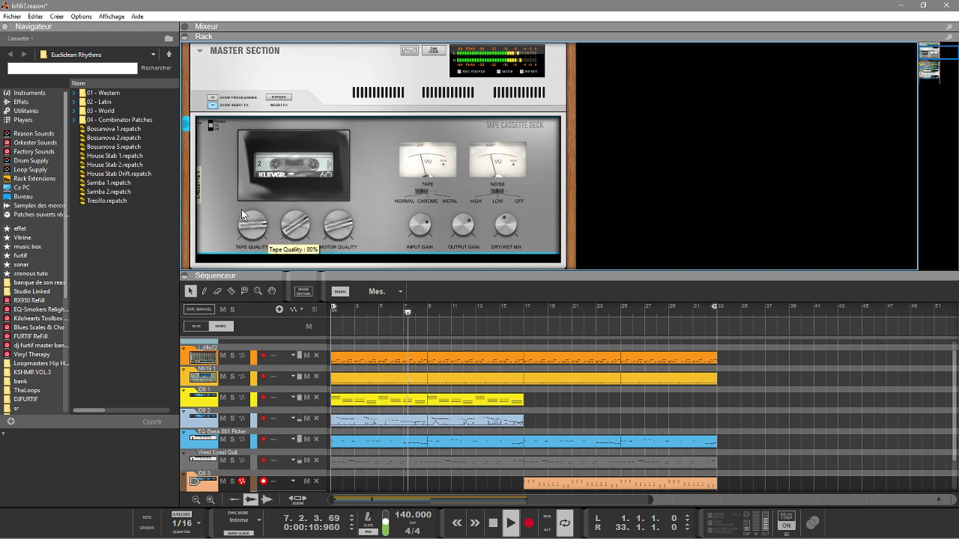
drag(503, 235, 494, 199)
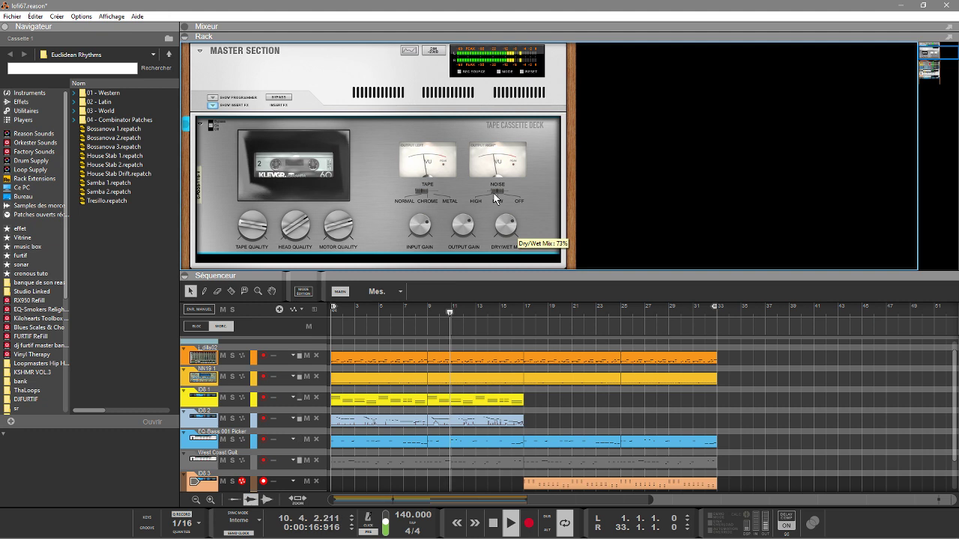
drag(494, 198, 494, 214)
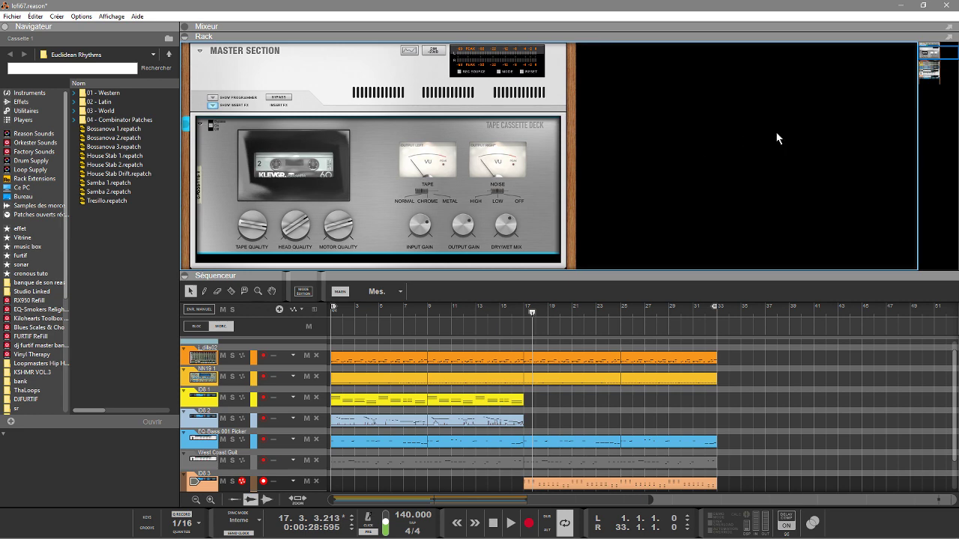
Switch to Chrome to review the Tape Cassette Deck product page in the Propellerhead shop, and return to Reason
mouse_move(396, 536)
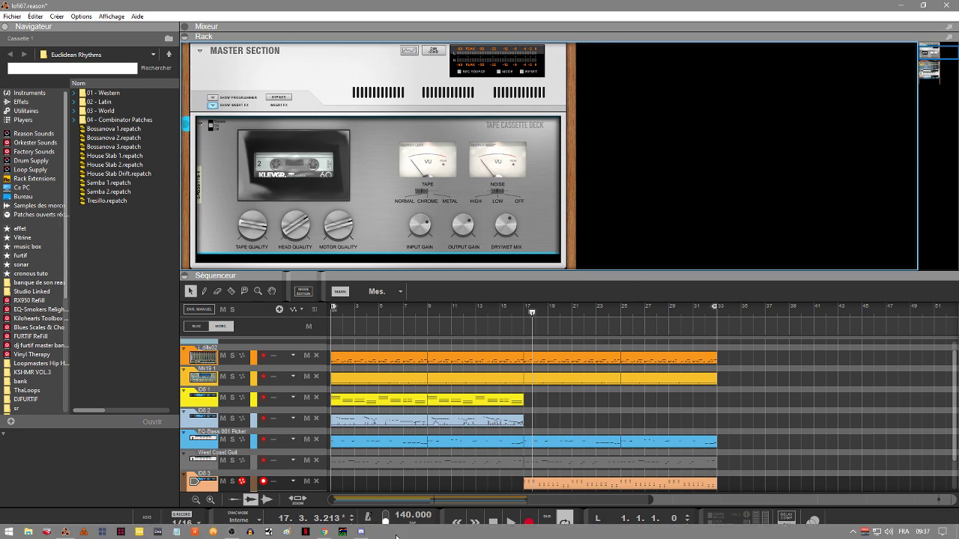
click(326, 533)
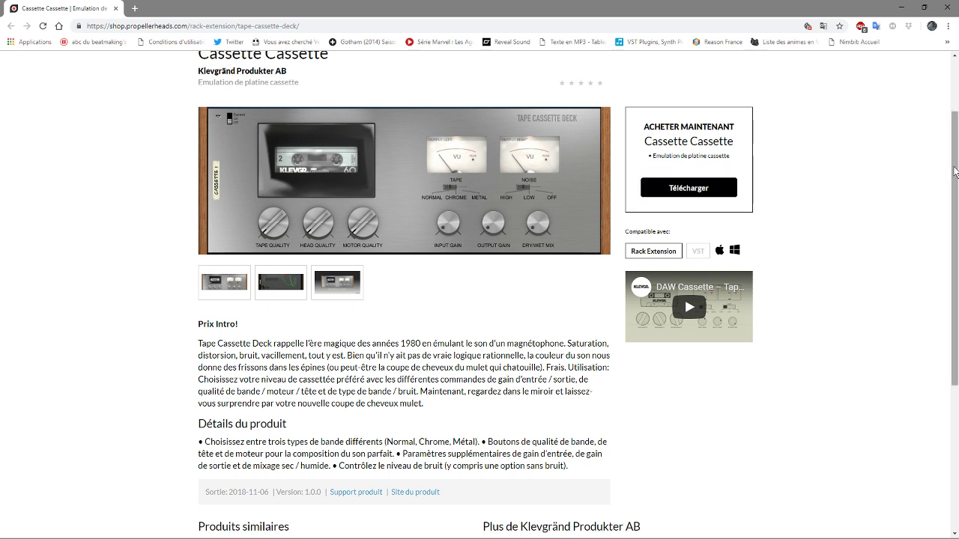
mouse_move(417, 538)
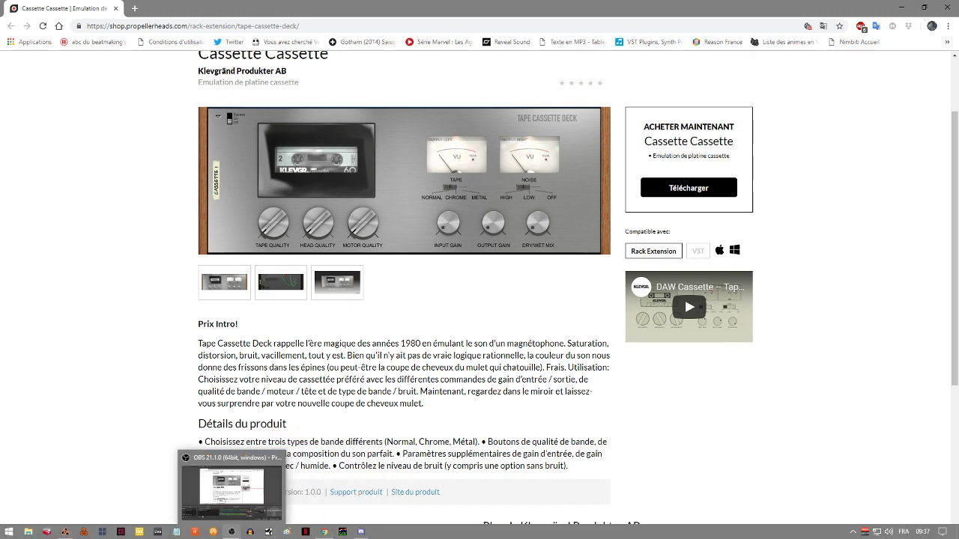
click(75, 535)
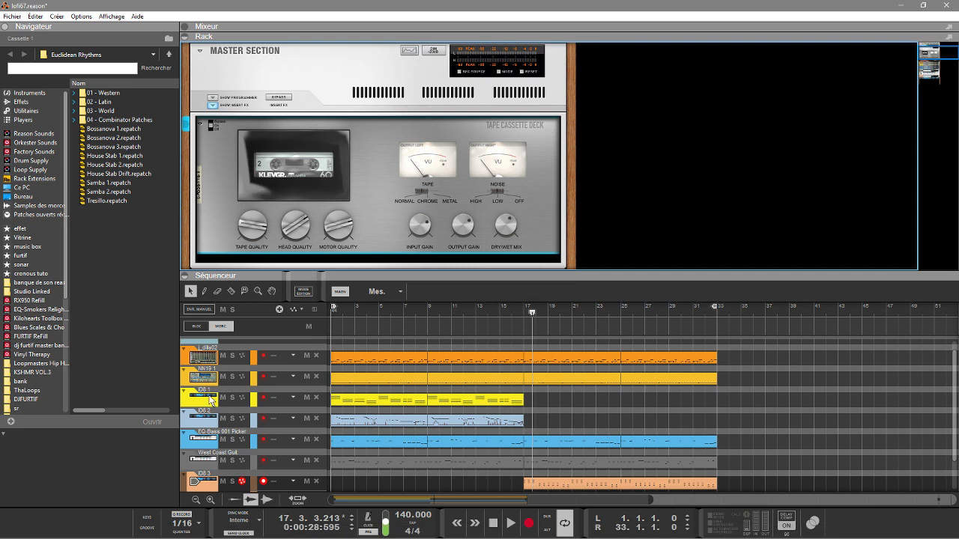
Add the Audiomatic Retro Transformer from Reason's own effects below the cassette deck in the master inserts
click(22, 102)
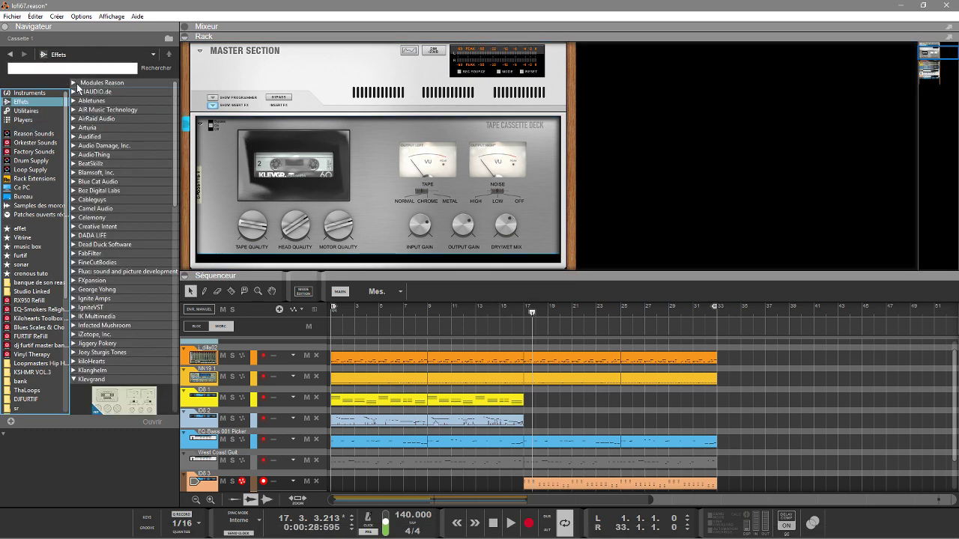
click(76, 84)
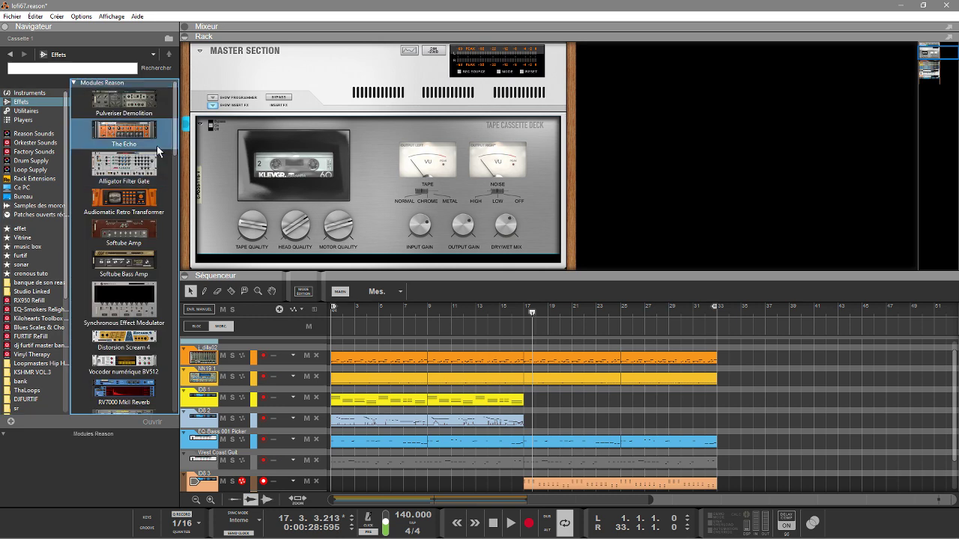
drag(141, 201, 417, 261)
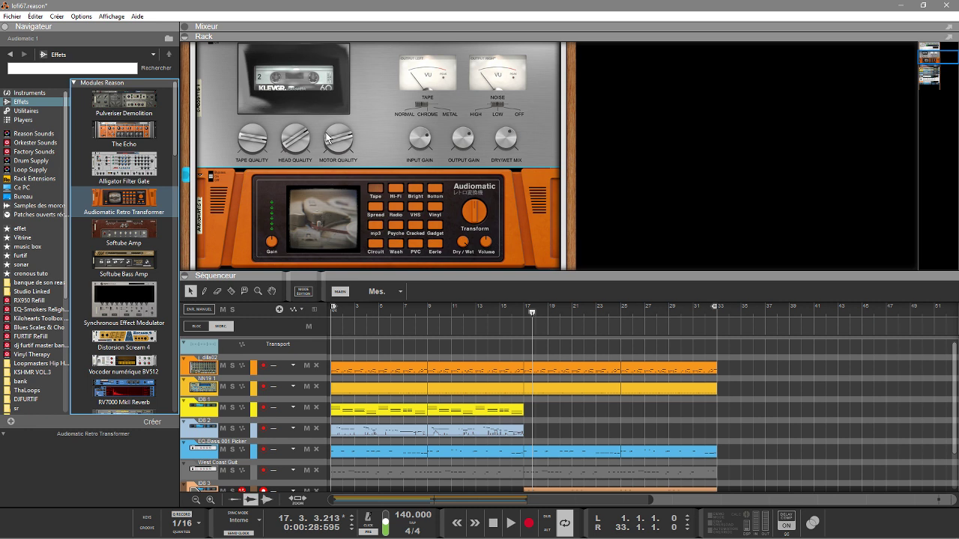
Bypass the cassette deck, play the song through the Audiomatic alone and turn up its Transform amount
drag(934, 52, 932, 48)
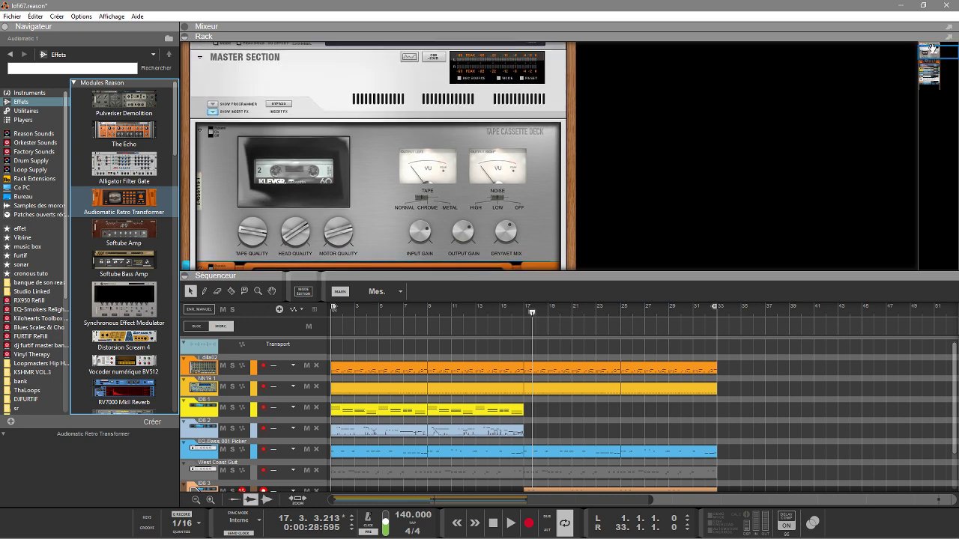
click(211, 129)
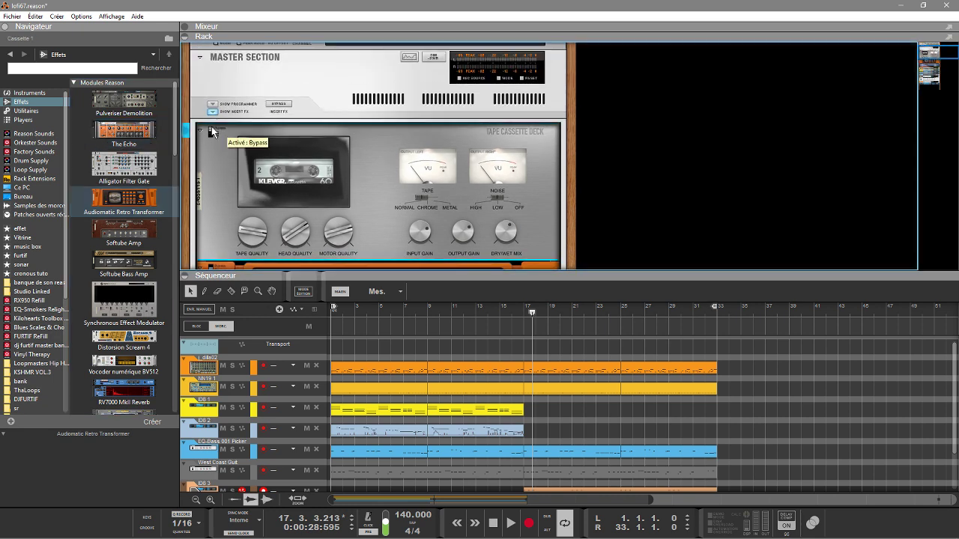
key(space)
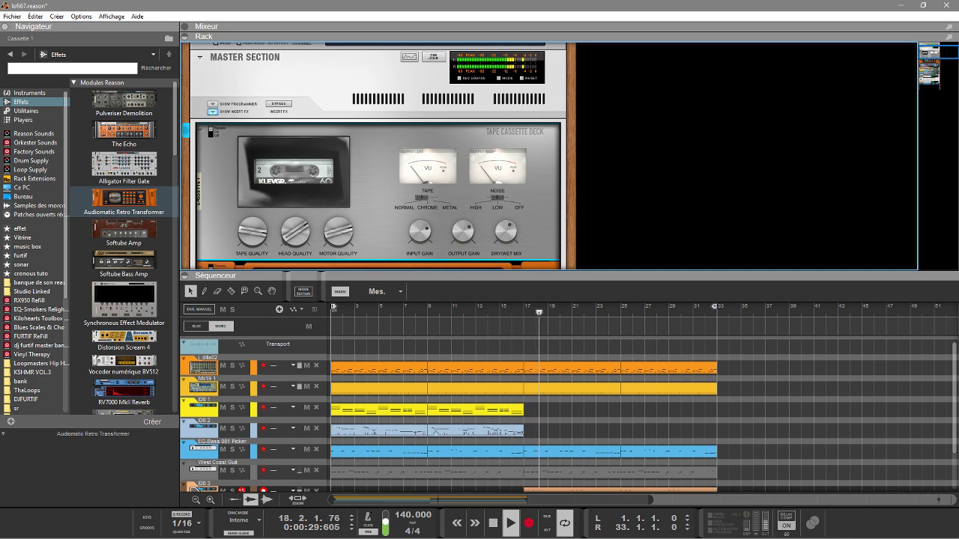
drag(926, 50, 930, 58)
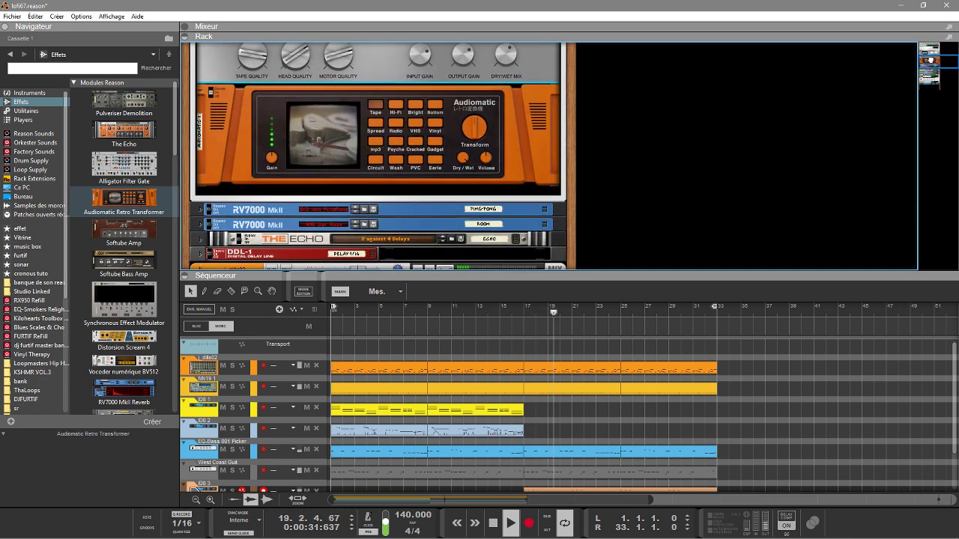
click(466, 111)
drag(466, 111, 465, 68)
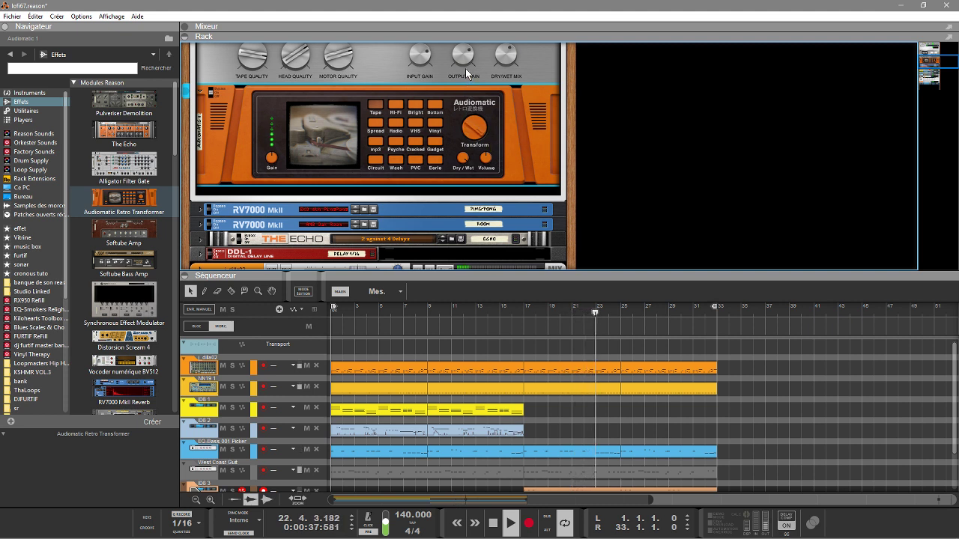
Collapse the sequencer so the rack shows both master effects, and compare the sound with the master inserts bypassed
click(185, 277)
drag(930, 65, 928, 52)
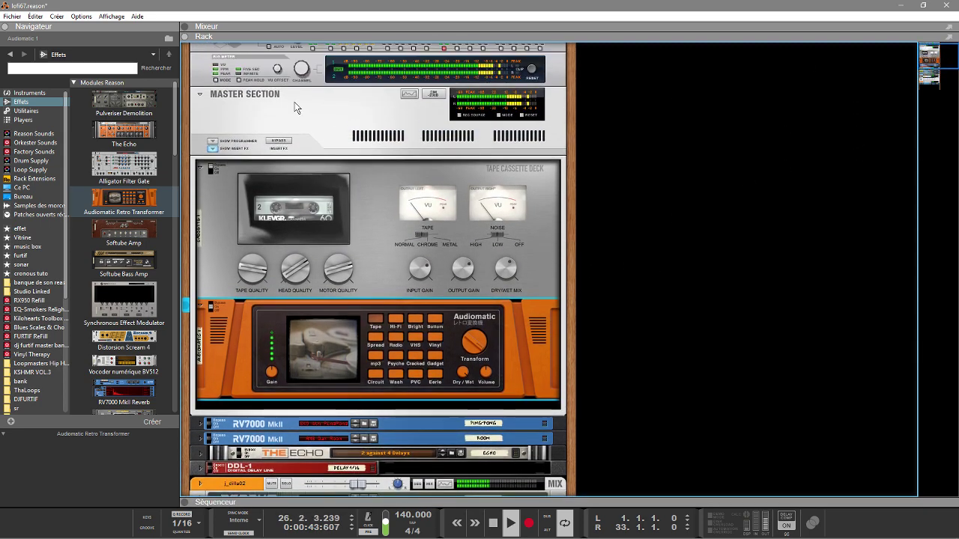
click(279, 142)
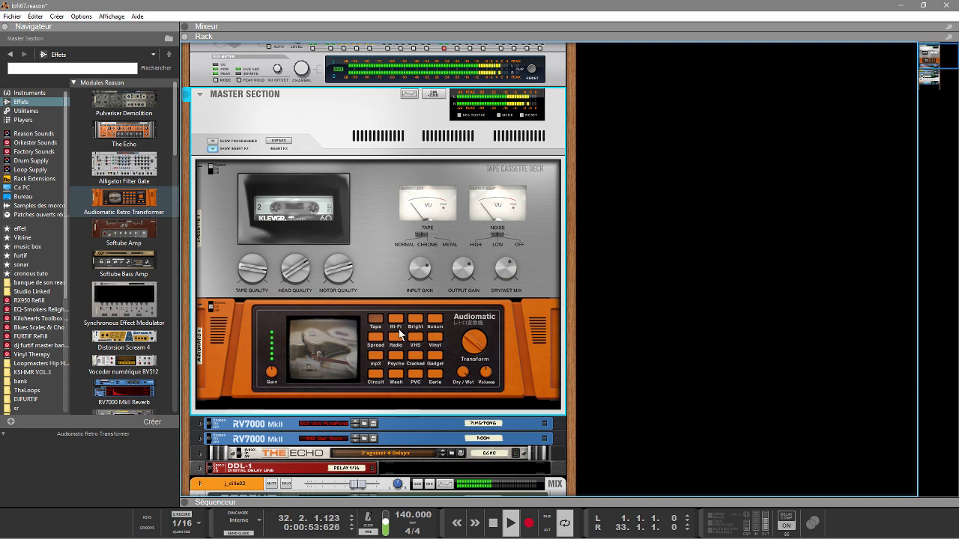
Bypass the Audiomatic and reactivate the cassette deck, raising its Motor Quality slightly before stopping playback
click(210, 305)
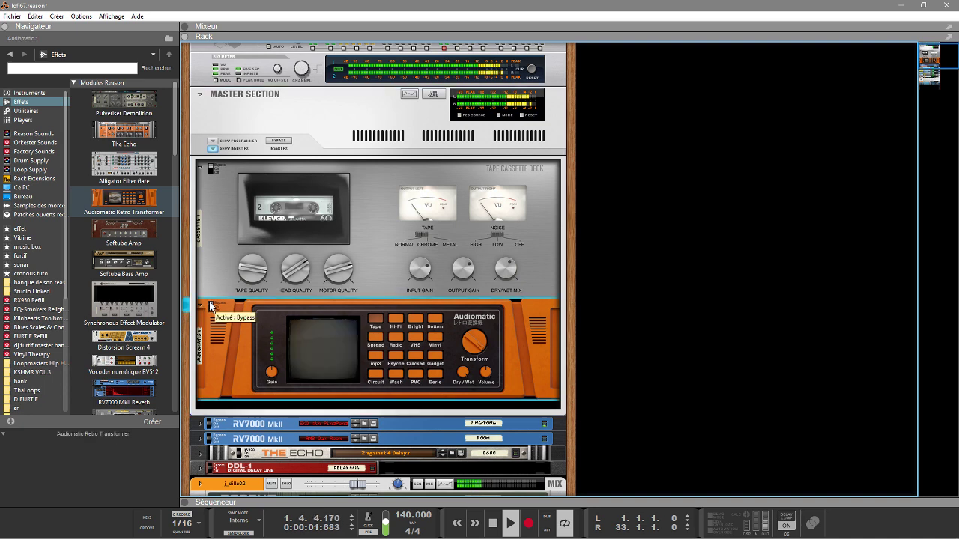
click(209, 167)
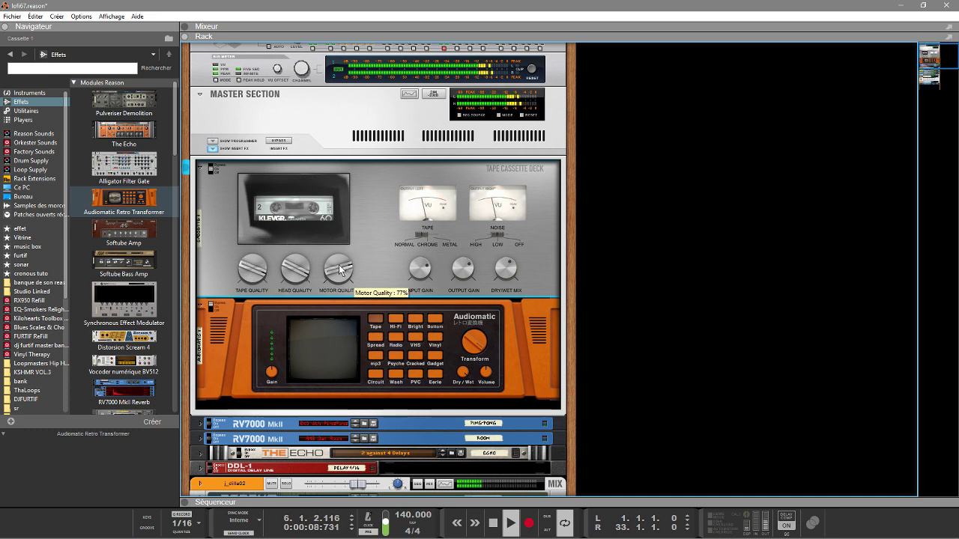
drag(335, 263, 337, 257)
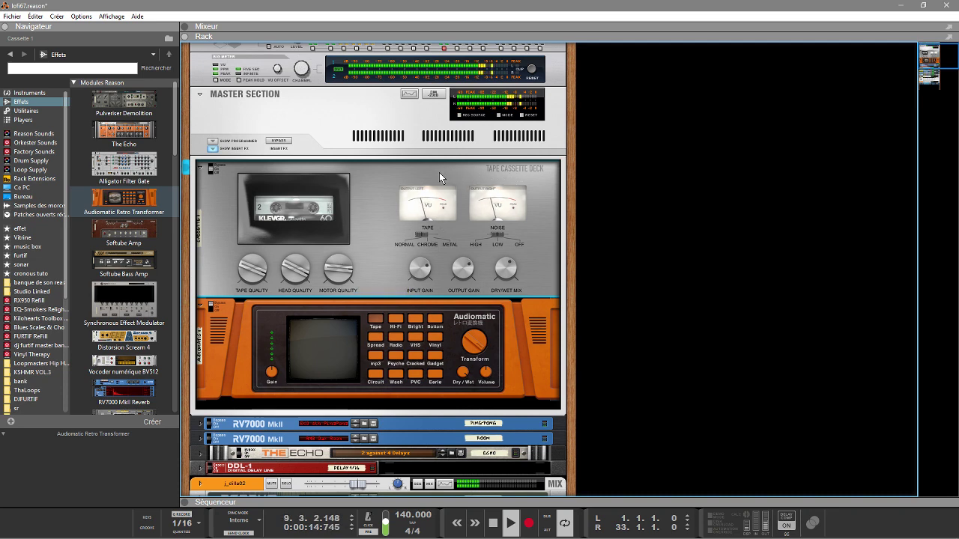
key(space)
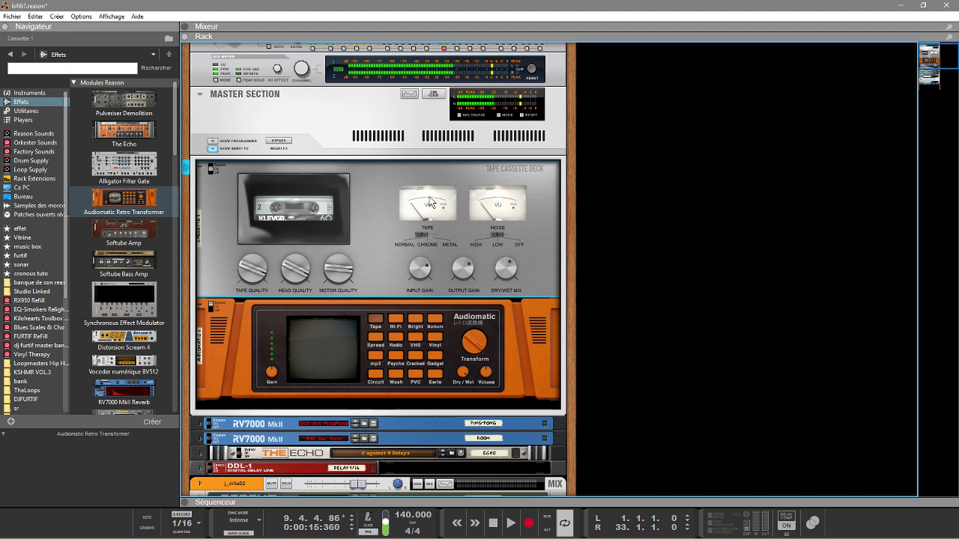